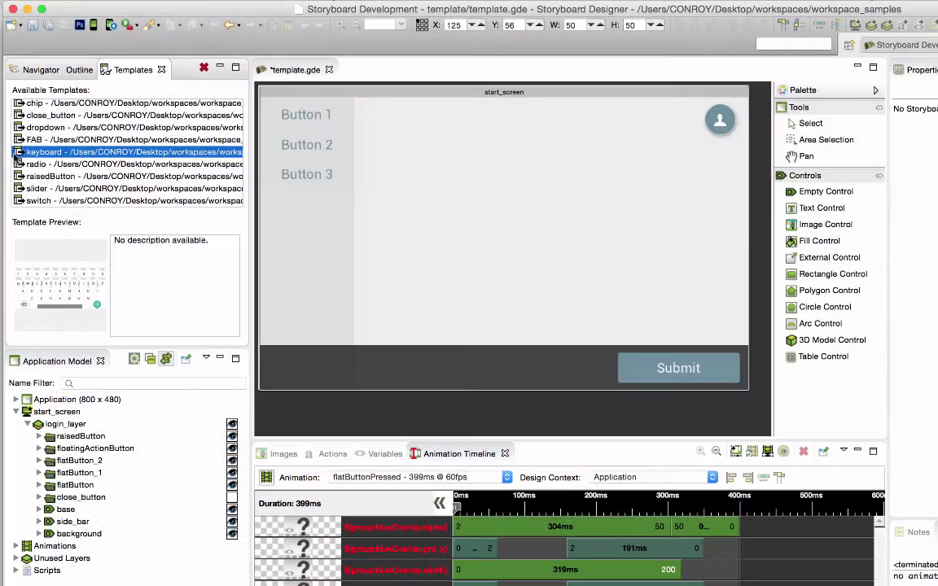
- Drag the keyboard template from the Templates view onto the screen canvas
drag(135, 151, 329, 171)
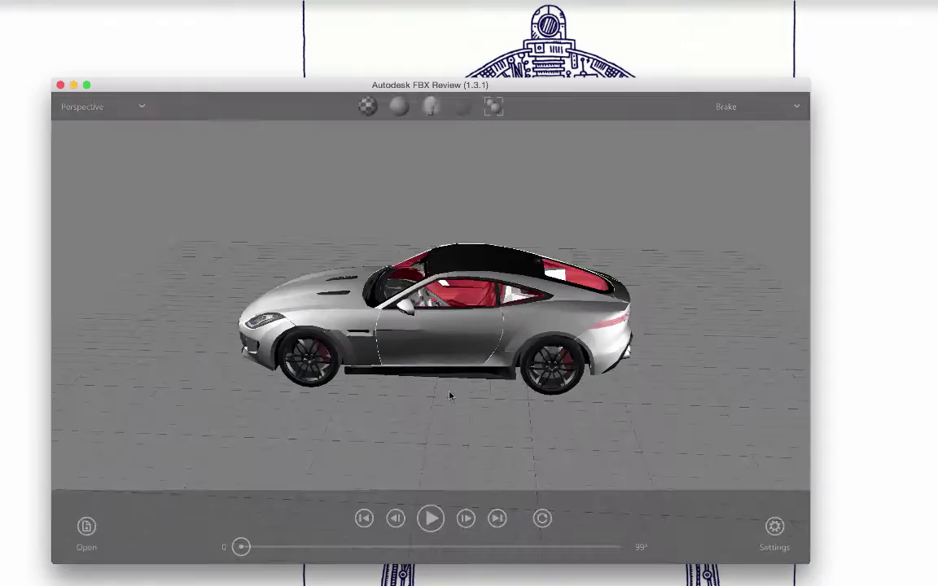
- Play the sports car's Brake take while orbiting to a higher, then a lower, closer view
drag(450, 393, 513, 394)
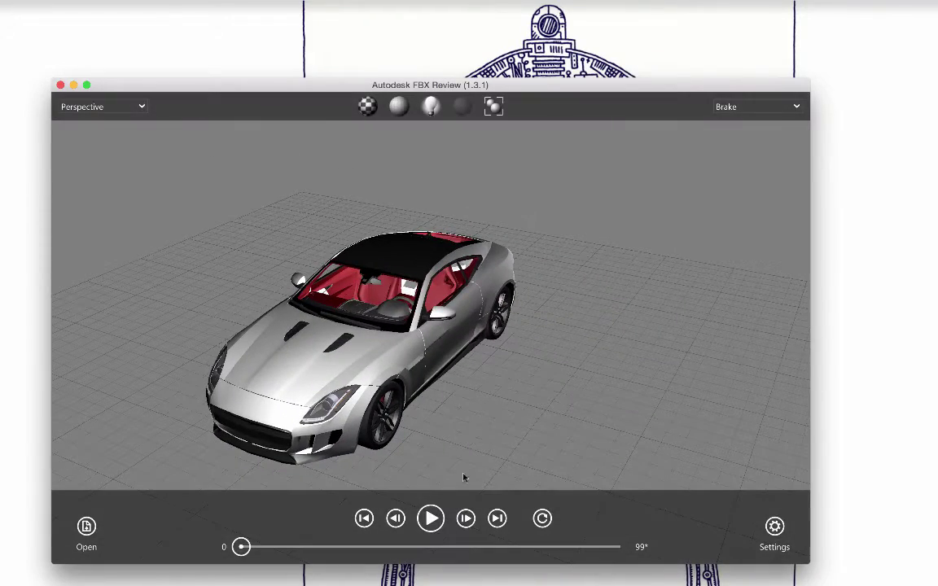
click(430, 519)
mouse_move(456, 383)
mouse_down()
mouse_move(470, 430)
mouse_move(411, 422)
mouse_up()
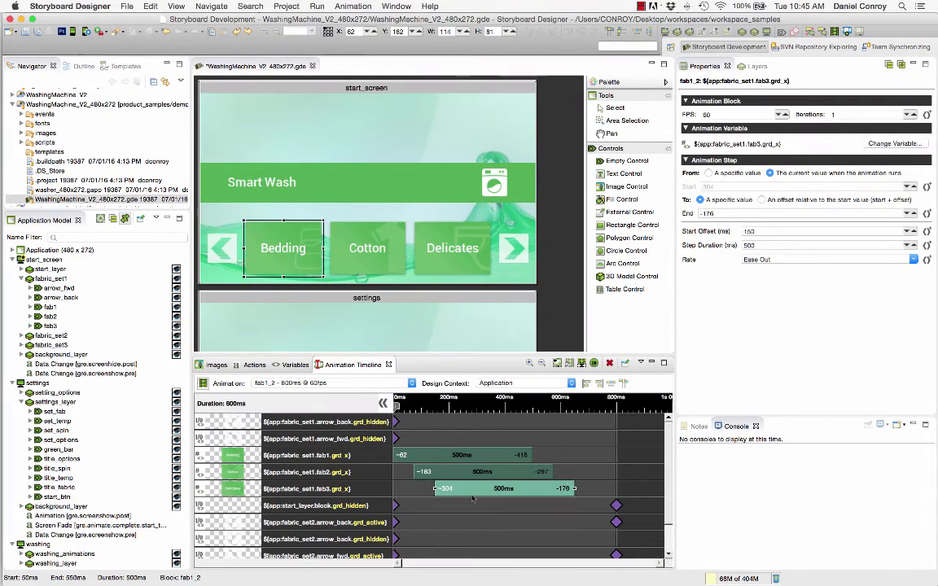
- Preview fab1_2 in its own window, rewind to about frame 10, and step forward two frames
click(595, 364)
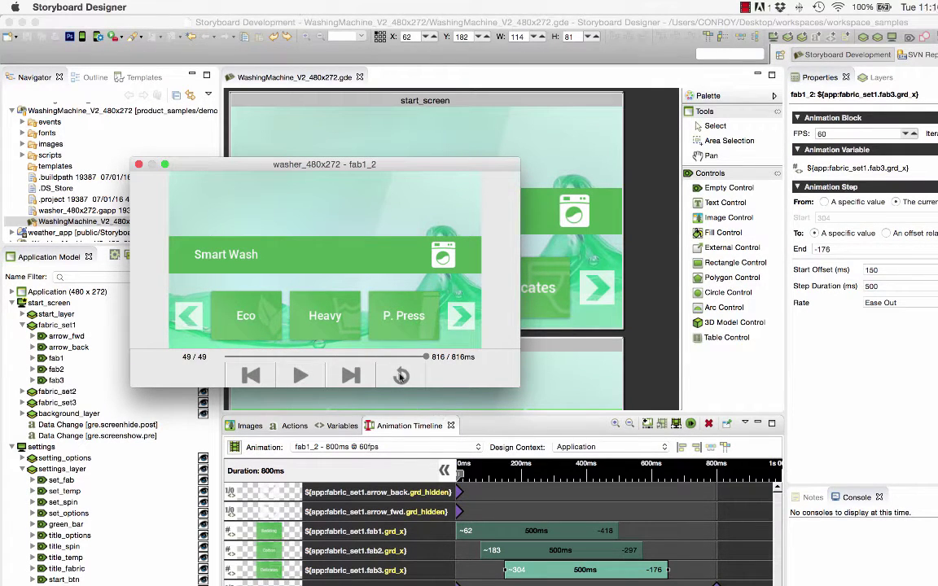
drag(234, 359, 273, 357)
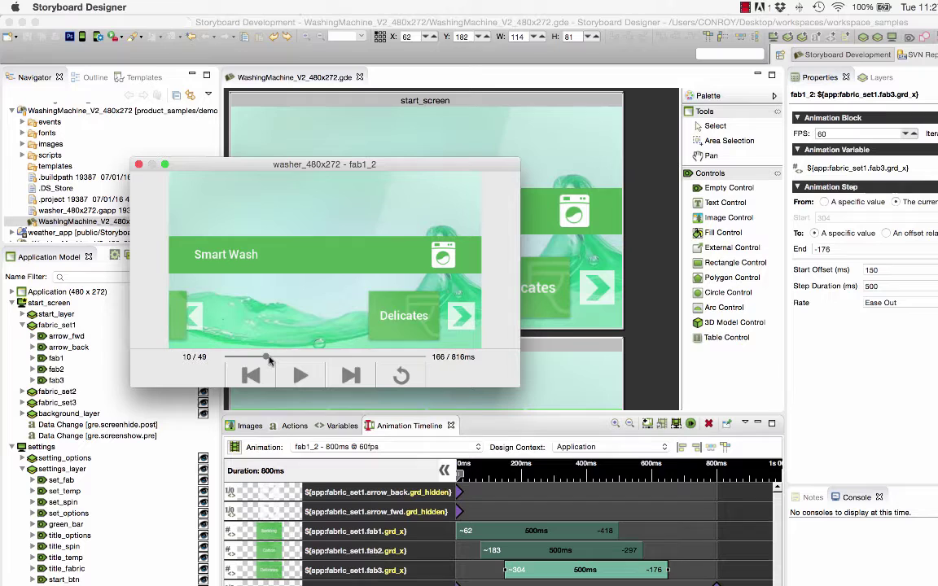
click(352, 373)
click(352, 372)
click(352, 373)
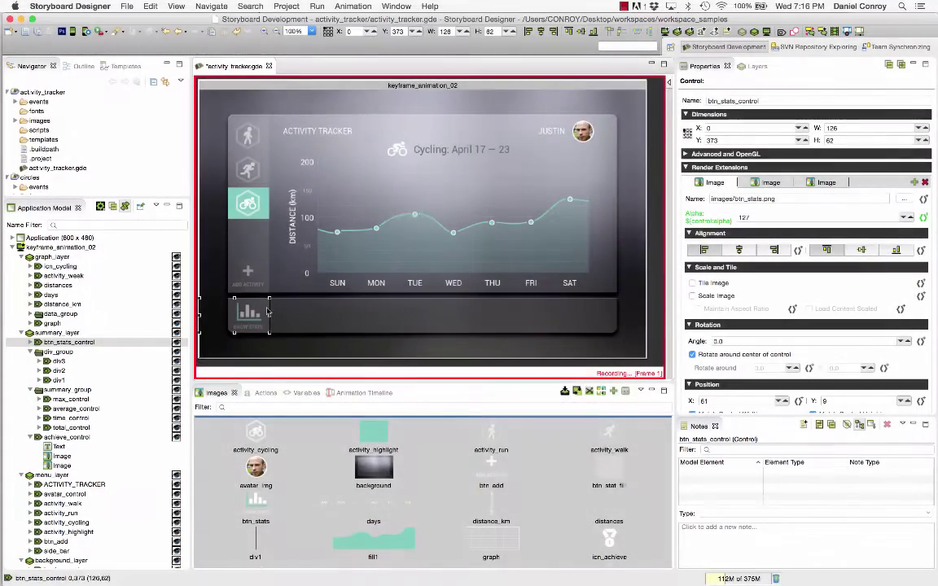
- Edit total_control's X position, preview show_stats, and run the activity tracker in the simulator
click(79, 431)
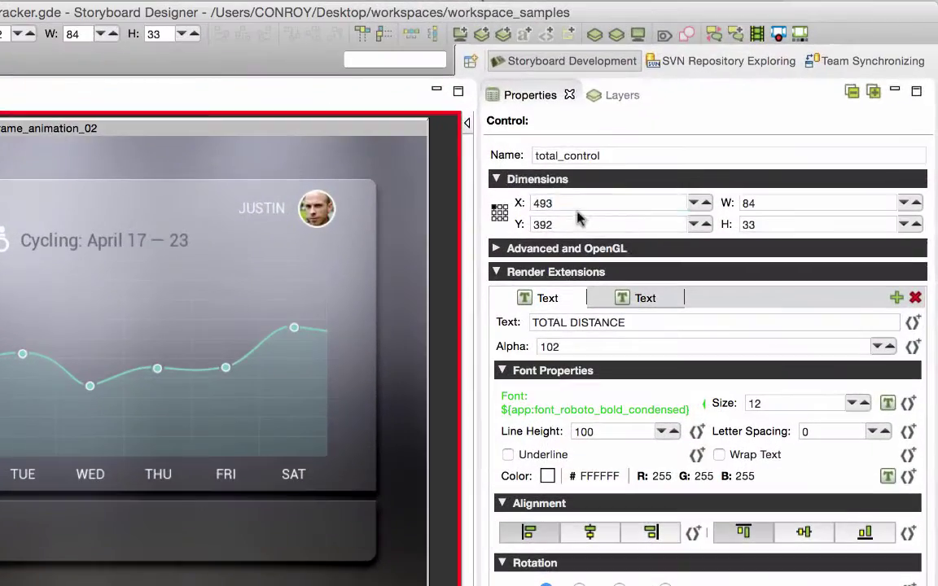
double_click(733, 132)
text(+4)
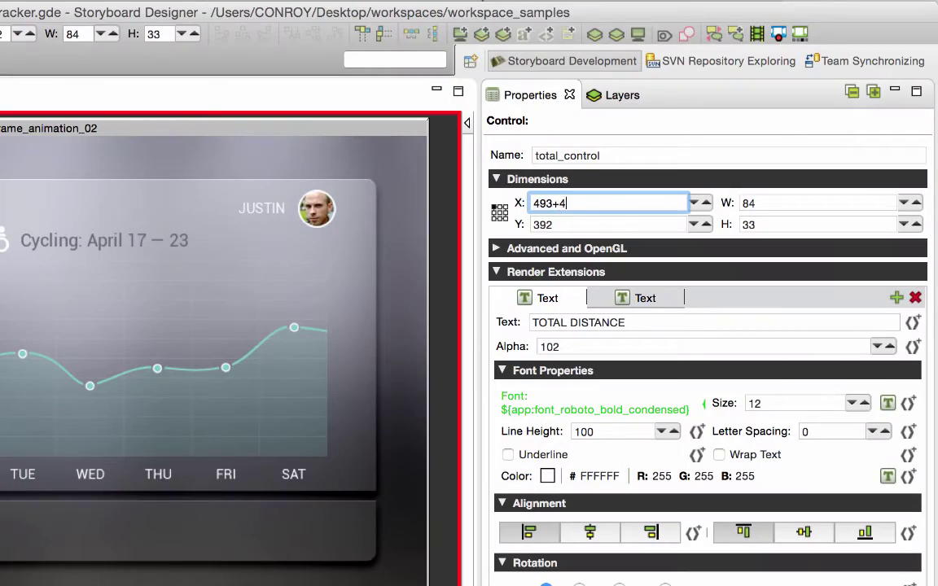
text(66)
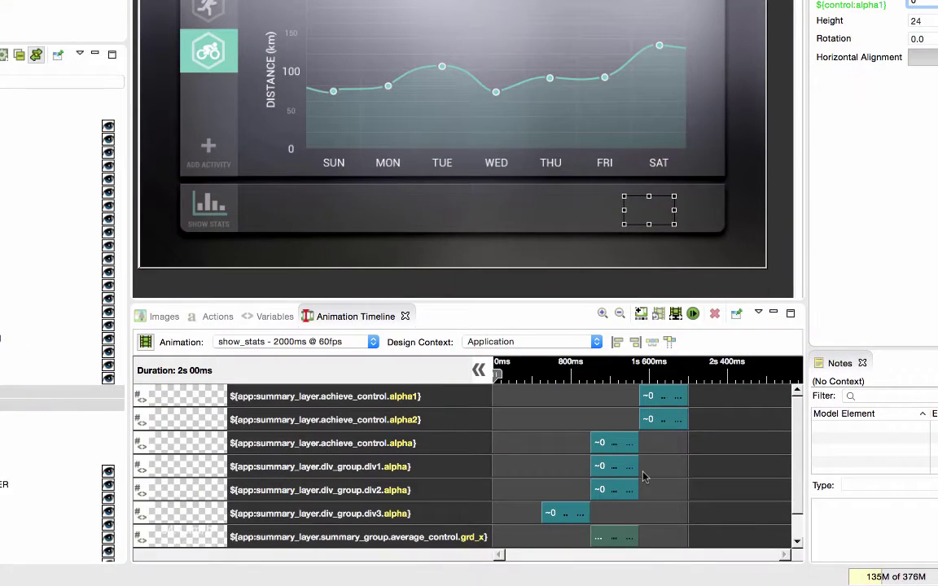
click(693, 313)
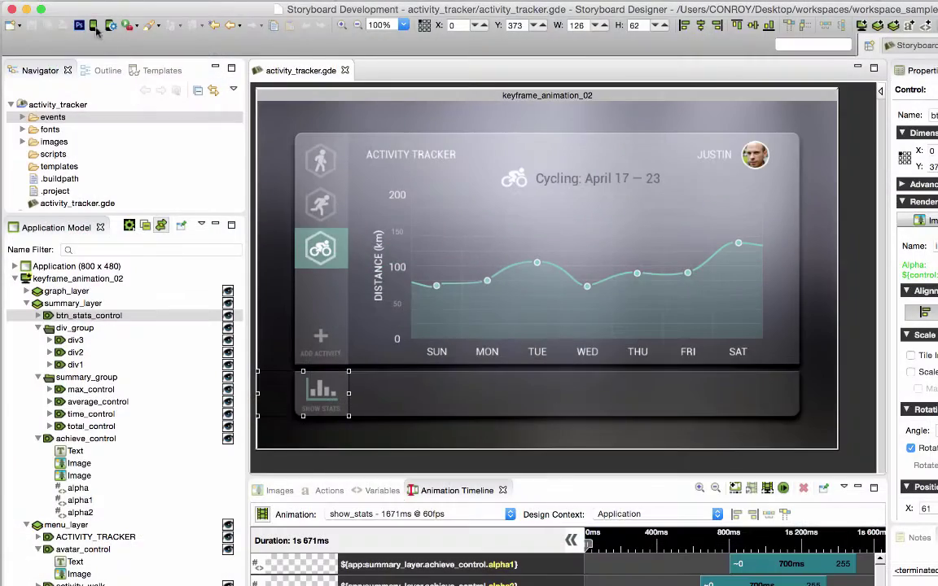
click(94, 27)
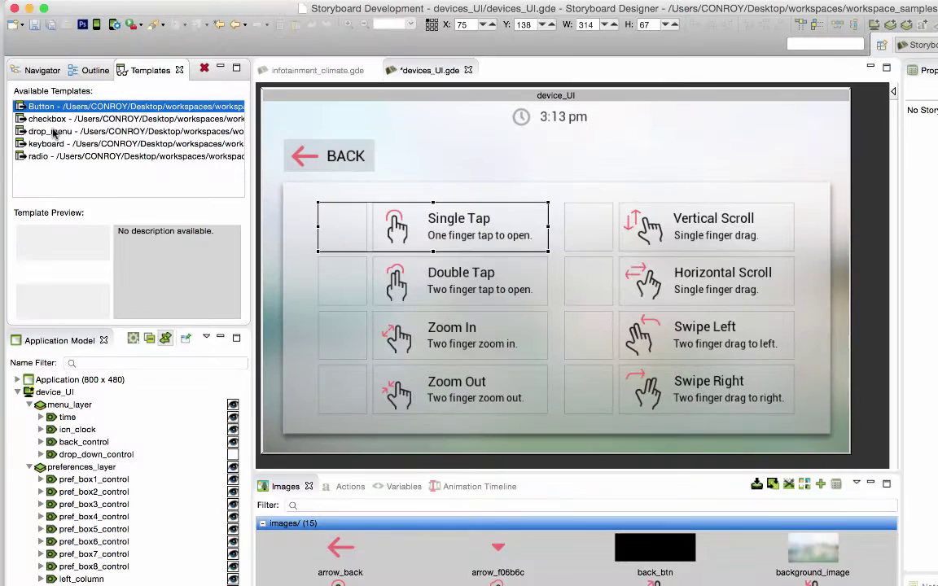
- Place the drop_menu dropdown at top right, then pick Gestures from the running app's Settings dropdown
click(54, 132)
drag(55, 252, 680, 151)
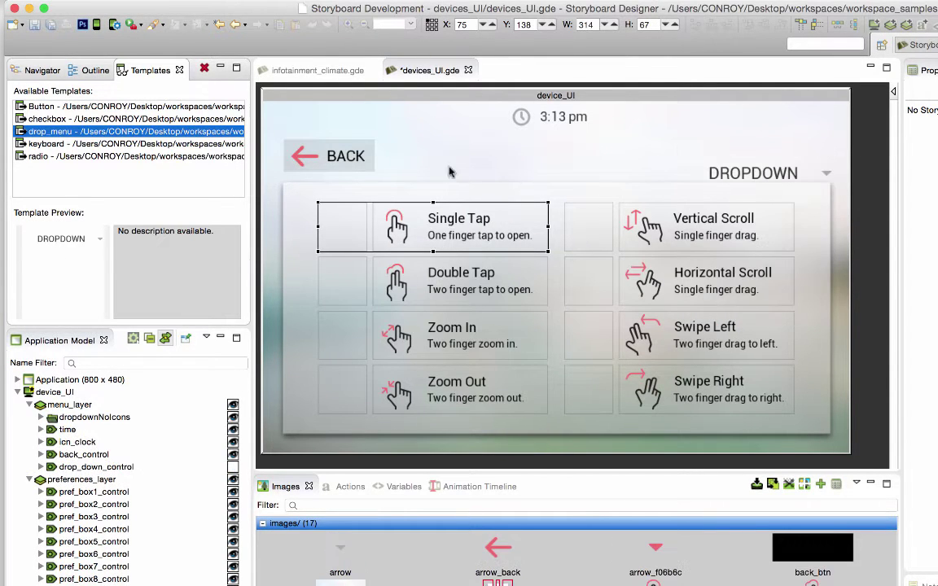
click(72, 118)
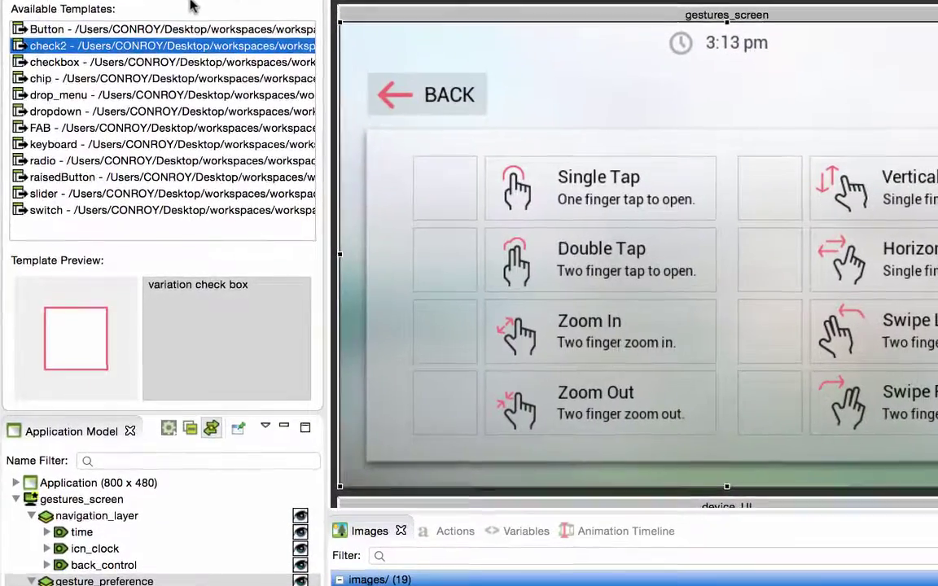
key(Down)
key(Down)
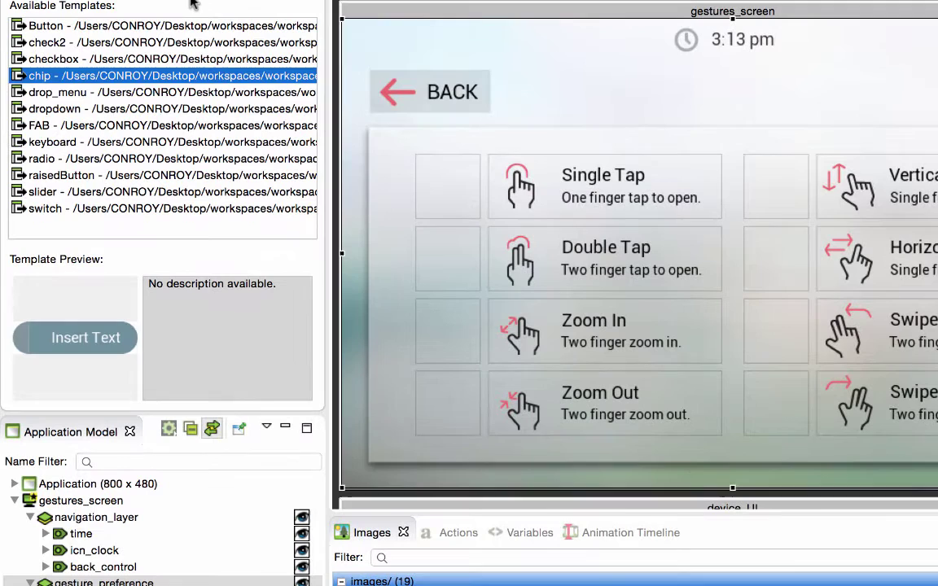
key(Down)
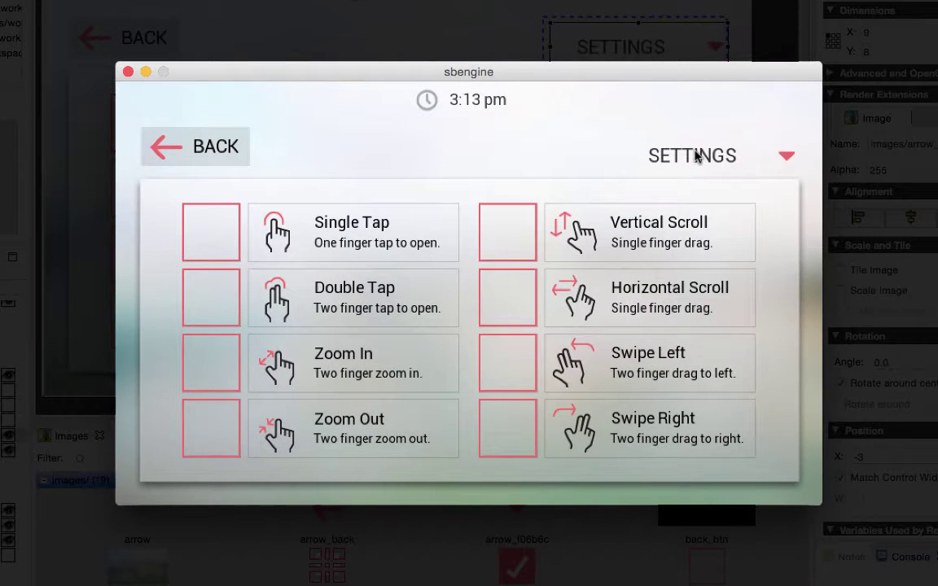
click(725, 155)
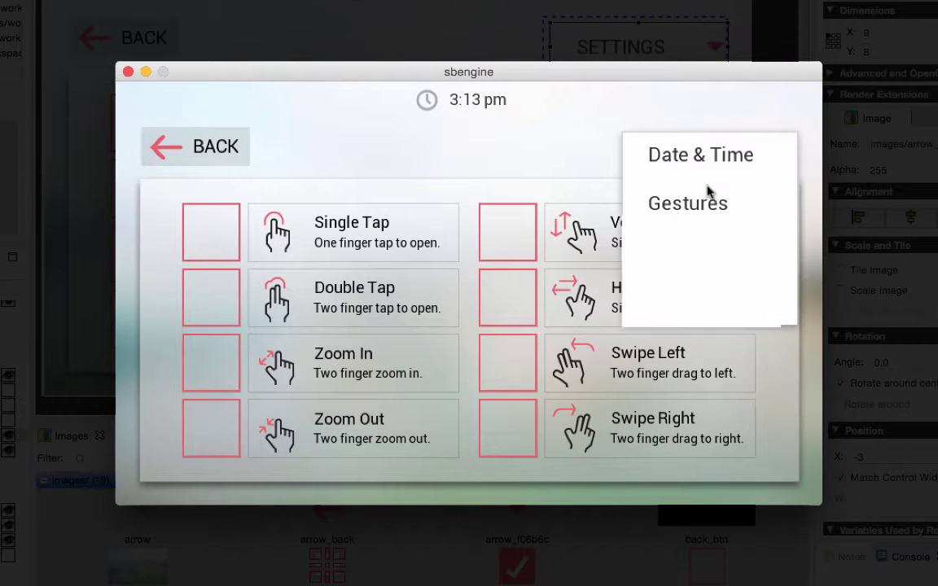
click(697, 203)
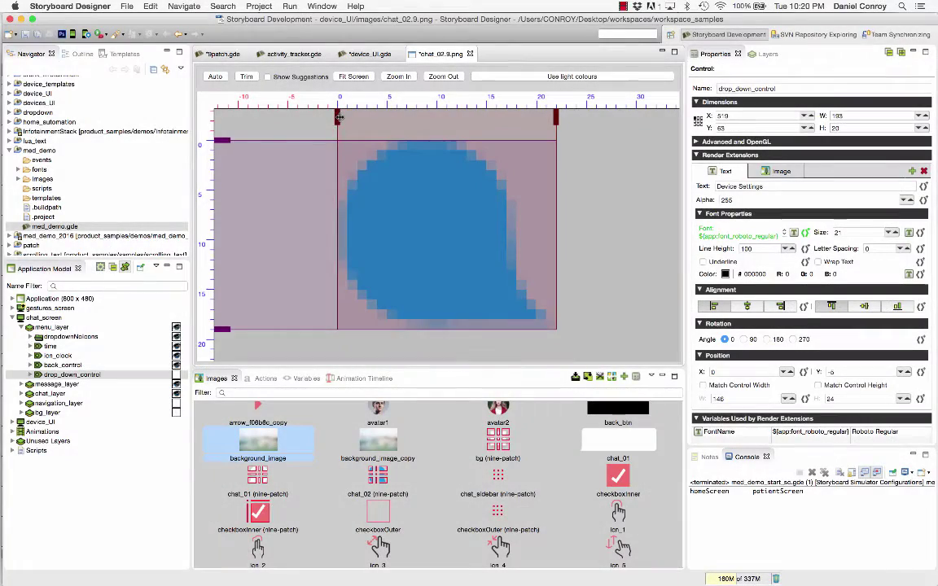
- Shift chat_02's left stretch guide right and bring up chat_01's file actions in Images
drag(340, 119, 427, 128)
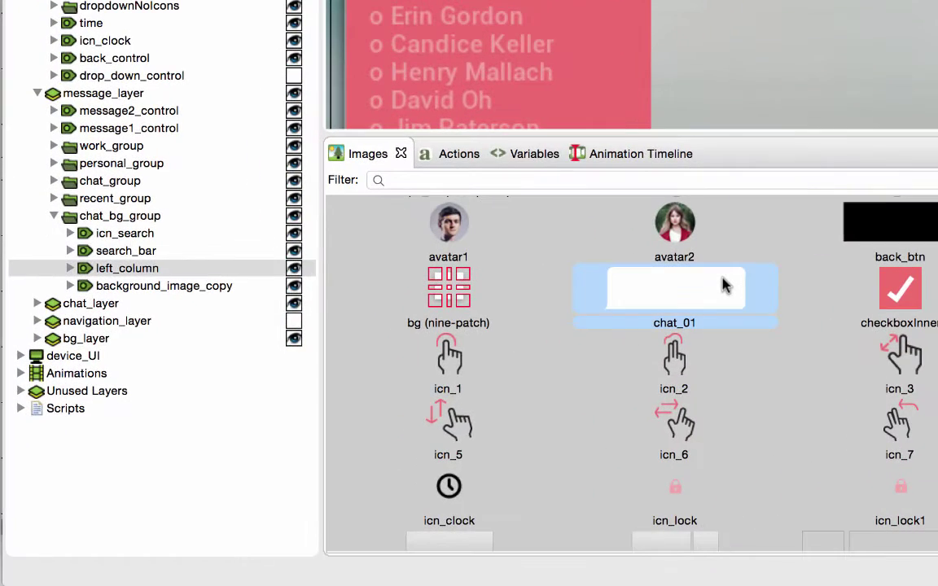
right_click(728, 284)
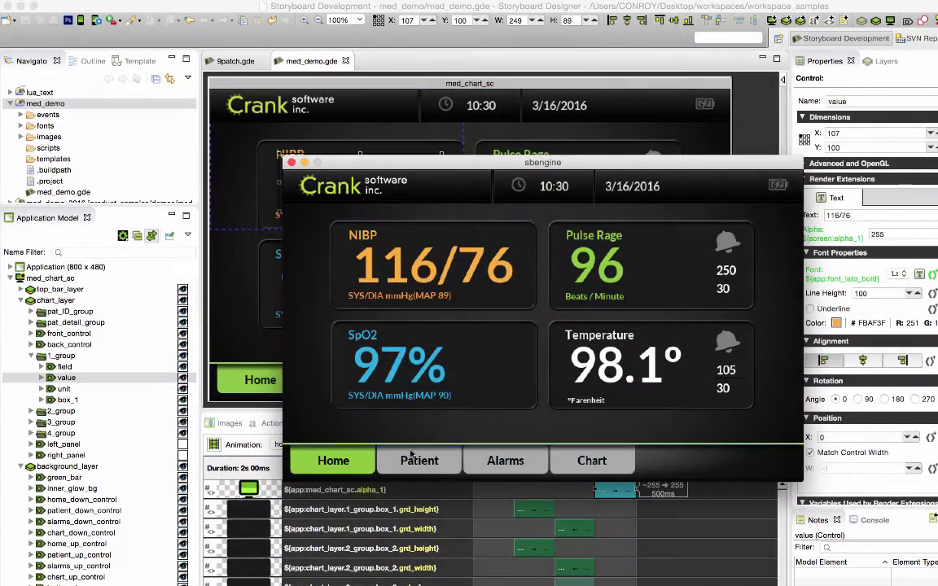
- Switch the running medical app to Patient and back to Home, then orbit the FBX car
click(410, 456)
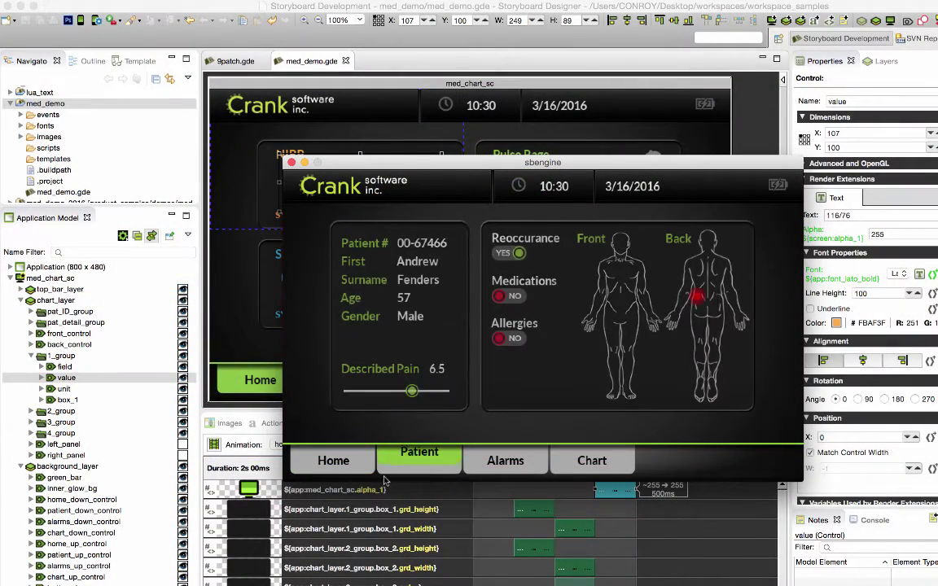
click(359, 466)
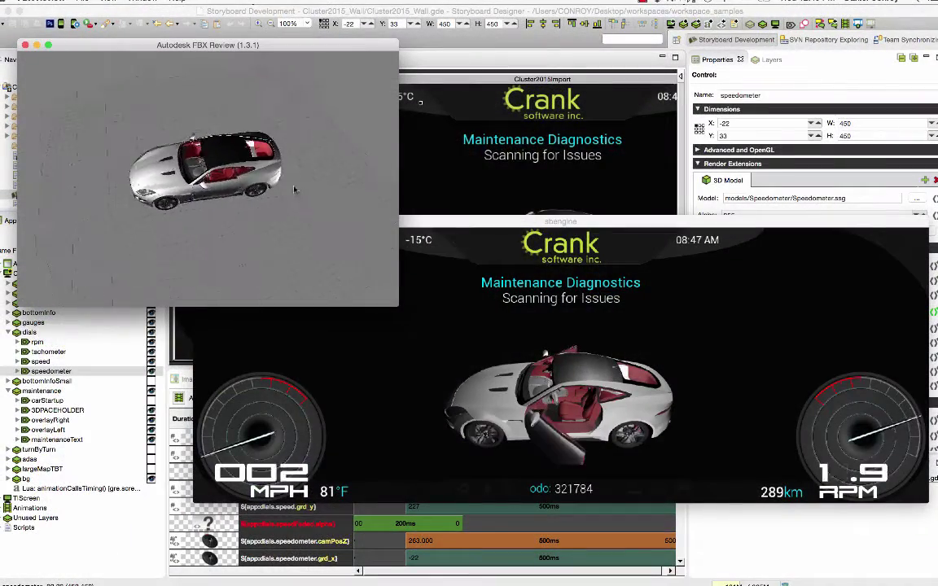
drag(267, 203, 181, 199)
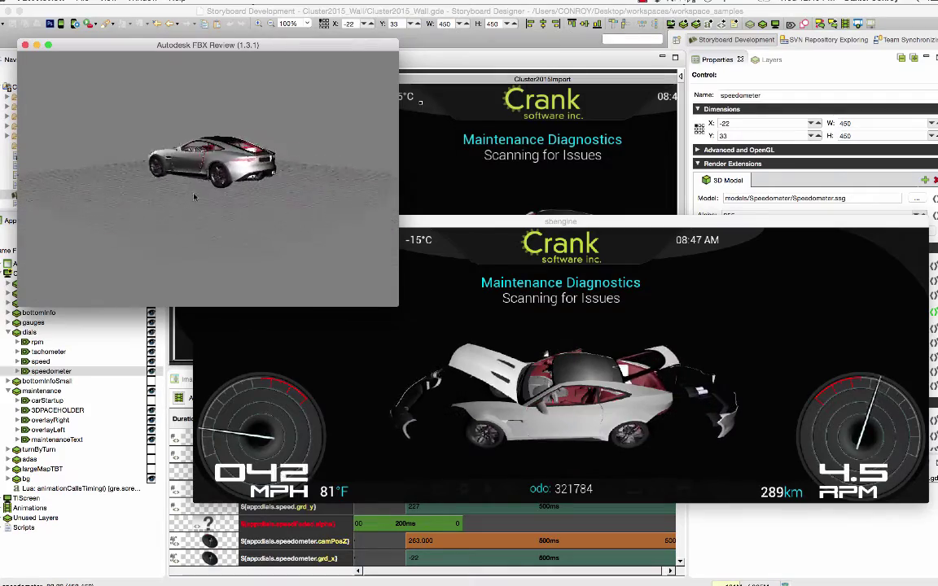
scroll(181, 199, up, 5)
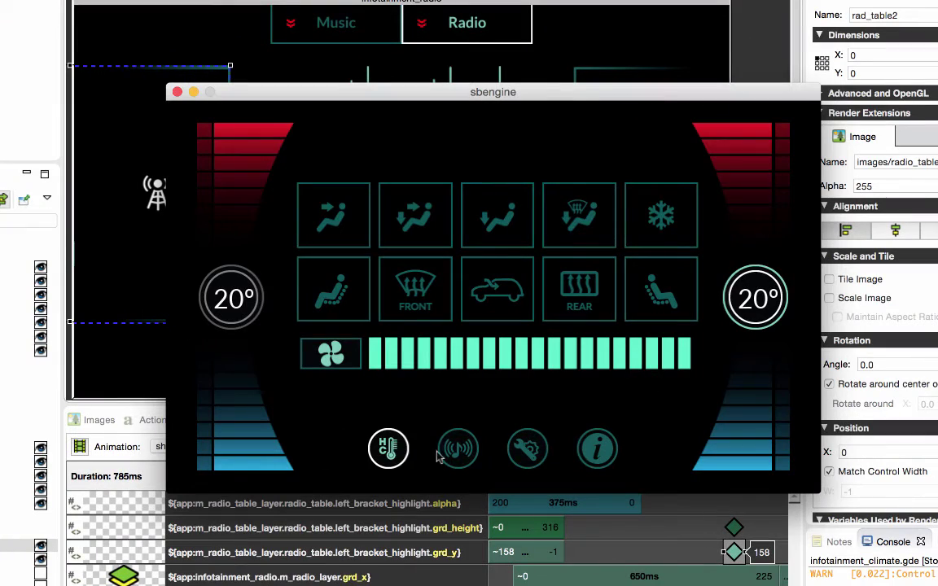
- Bring up the Radio tuner at 101.1 from the climate panel and open the left station panel
click(456, 450)
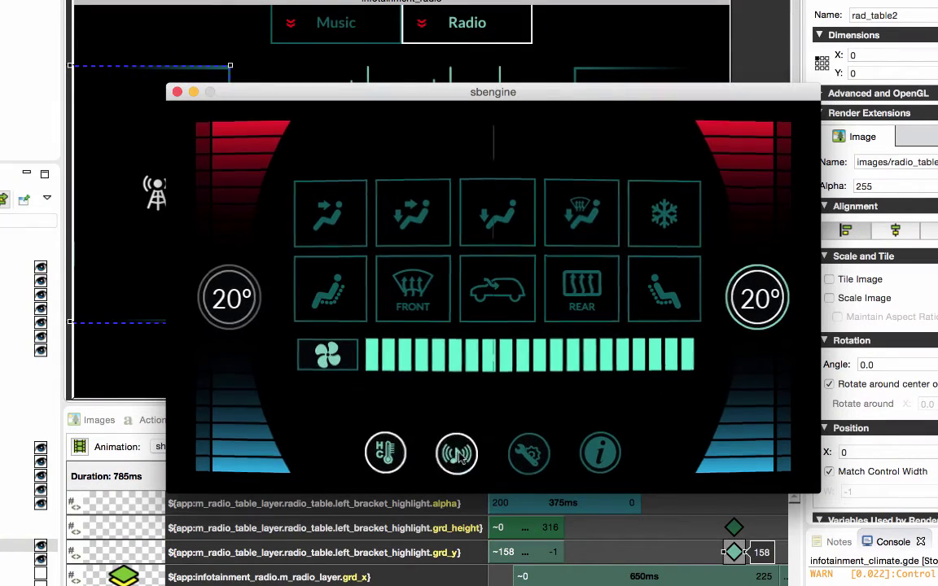
click(301, 358)
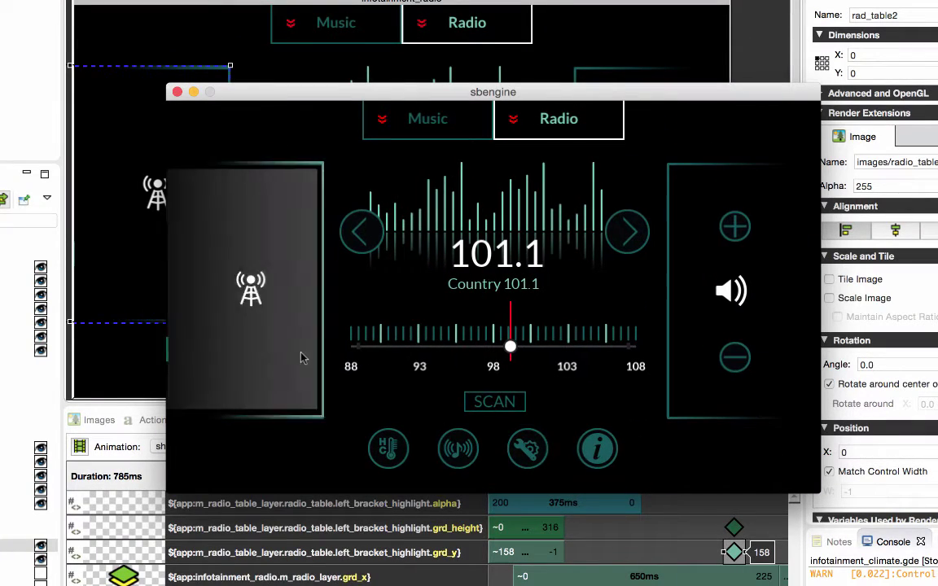